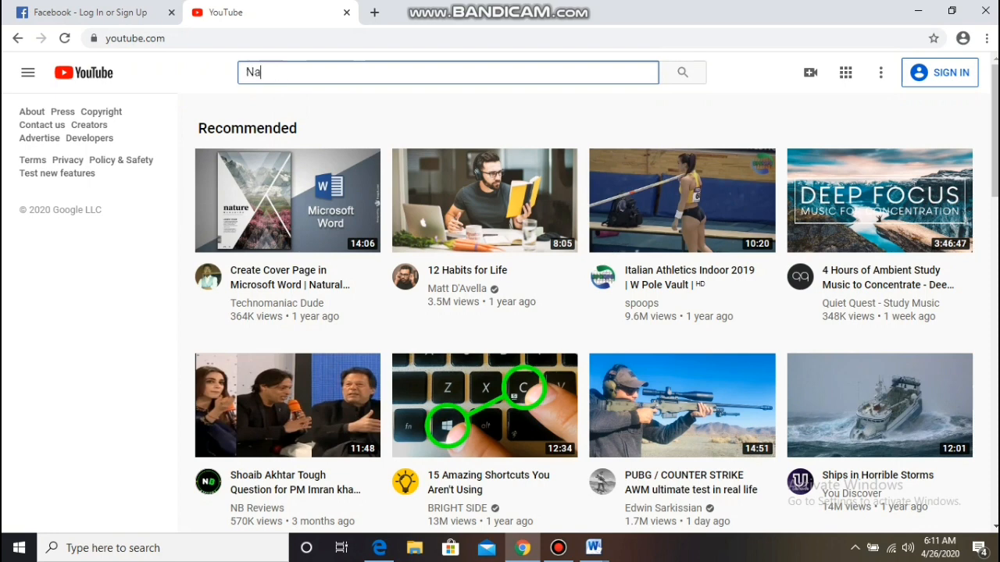
- Search YouTube for "Naafac Iska Channel" and open that channel's page
type("ka Channel")
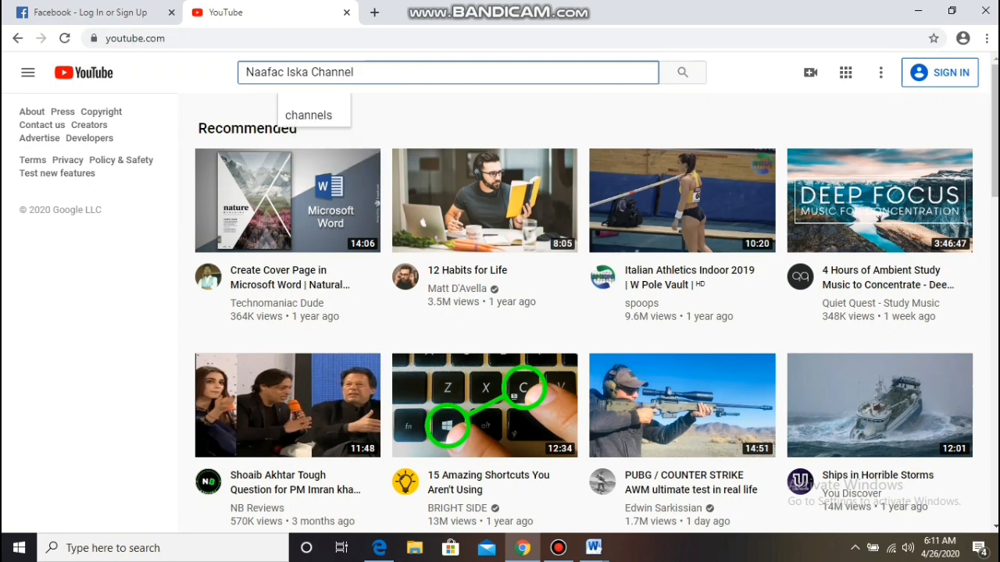
left_click(682, 72)
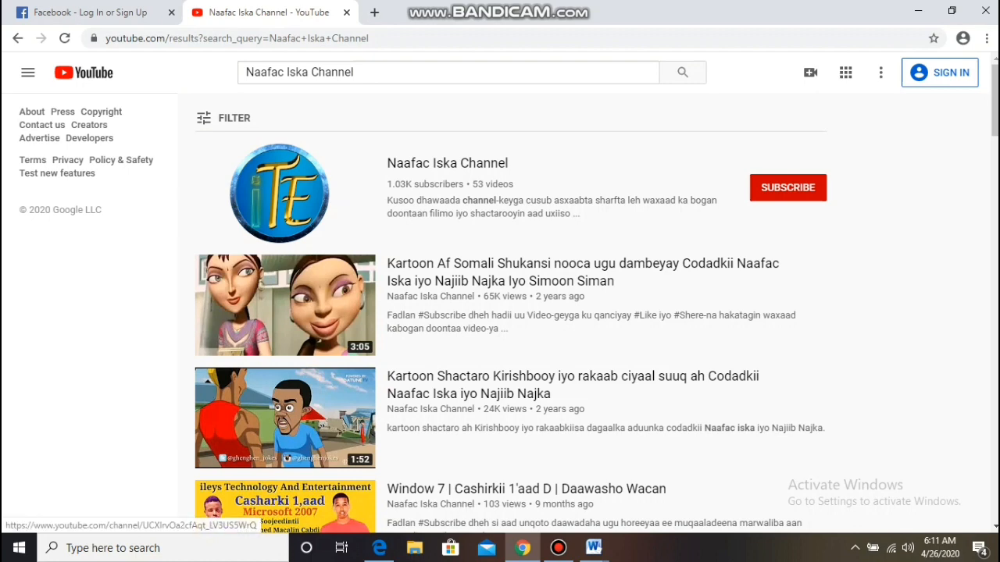
left_click(447, 163)
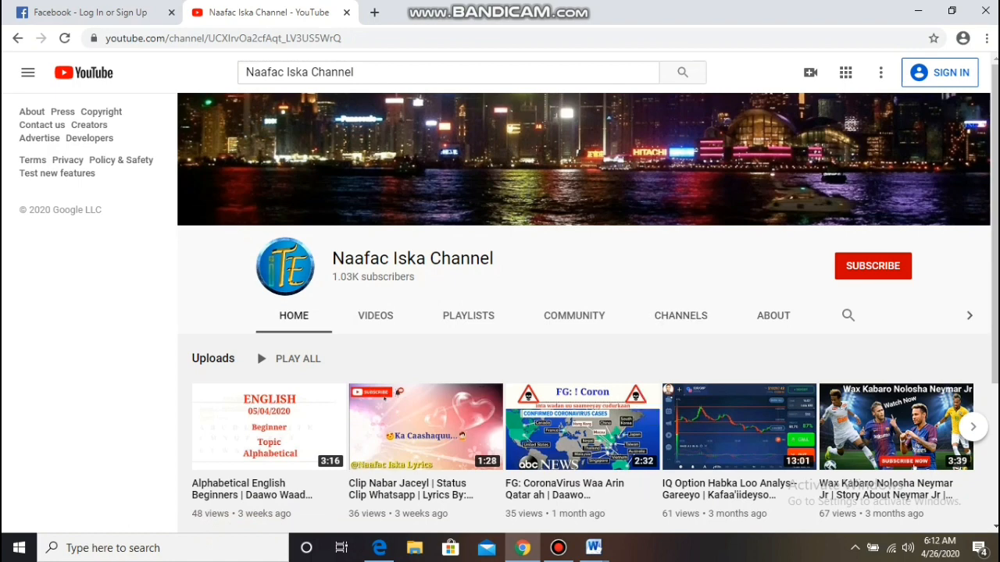
- View the Facebook login page, switch to Document2 in Word, and look over the recreated page down to its Sign Up button
left_click(95, 13)
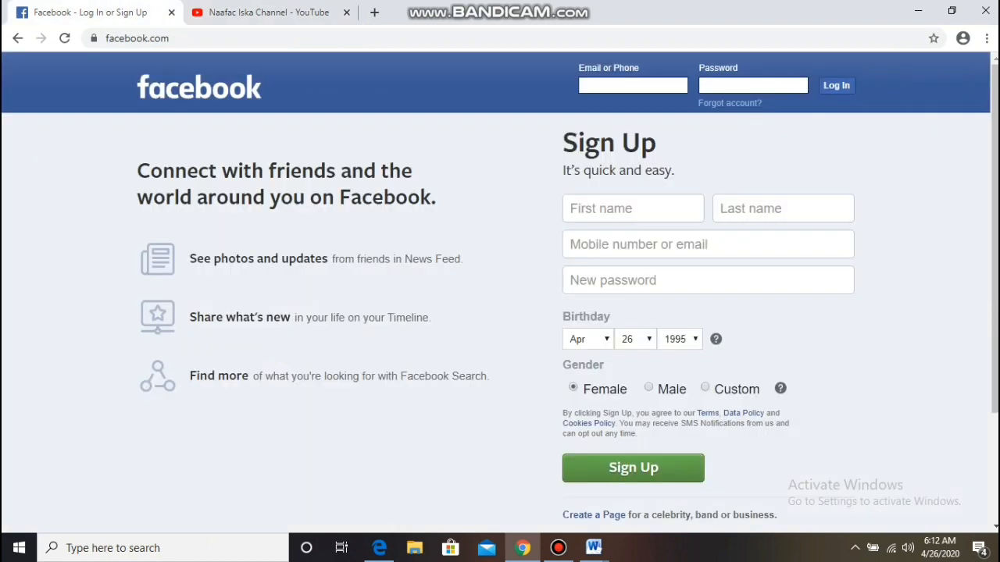
mouse_move(594, 548)
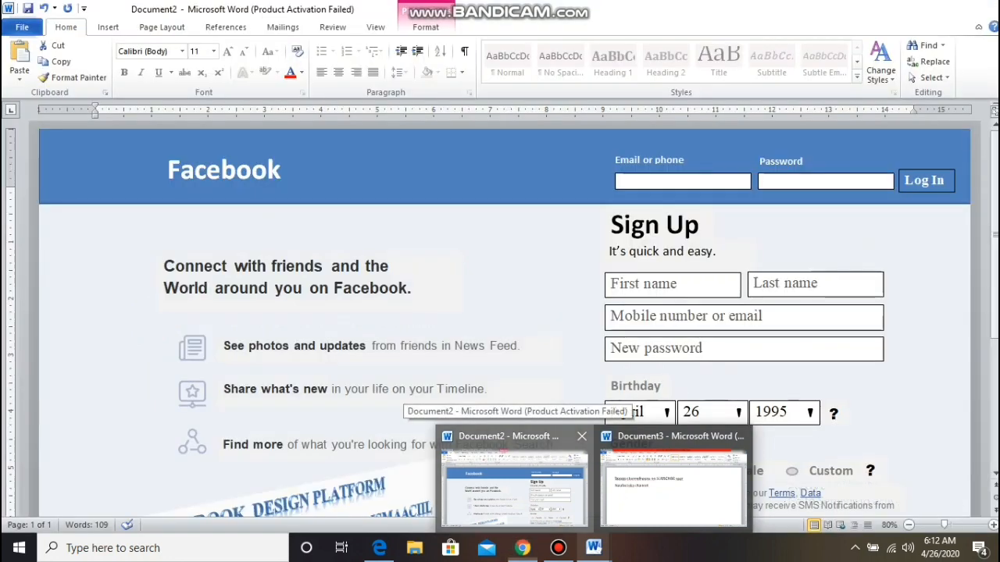
left_click(514, 484)
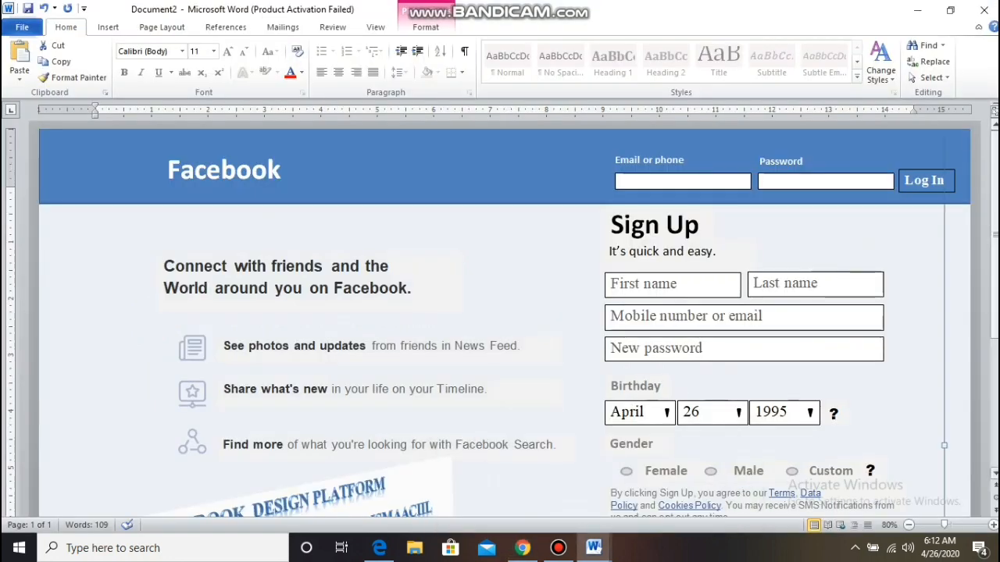
scroll(504, 313, "down", 3)
scroll(504, 313, "down", 3)
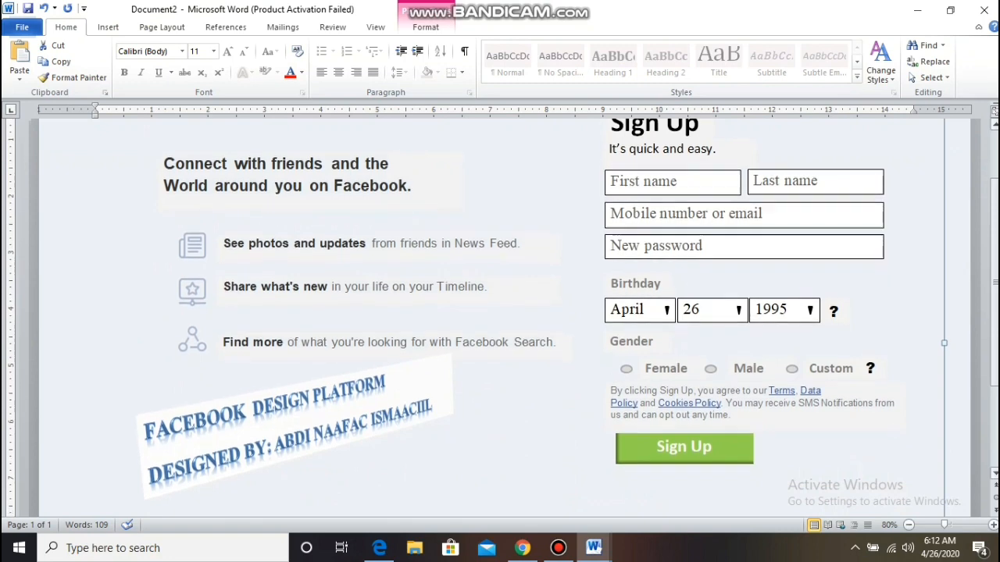
scroll(505, 313, "up", 2)
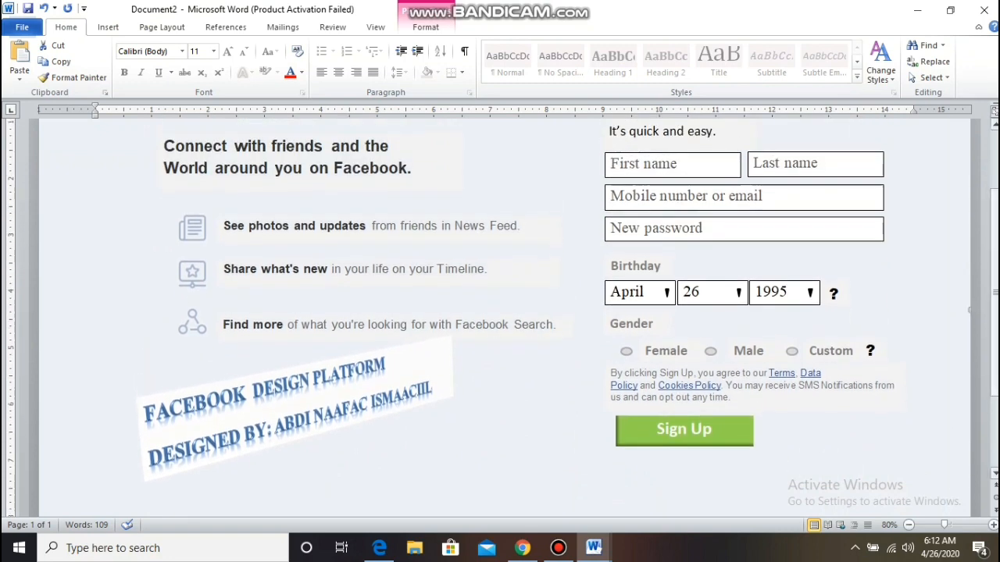
scroll(500, 312, "down", 1)
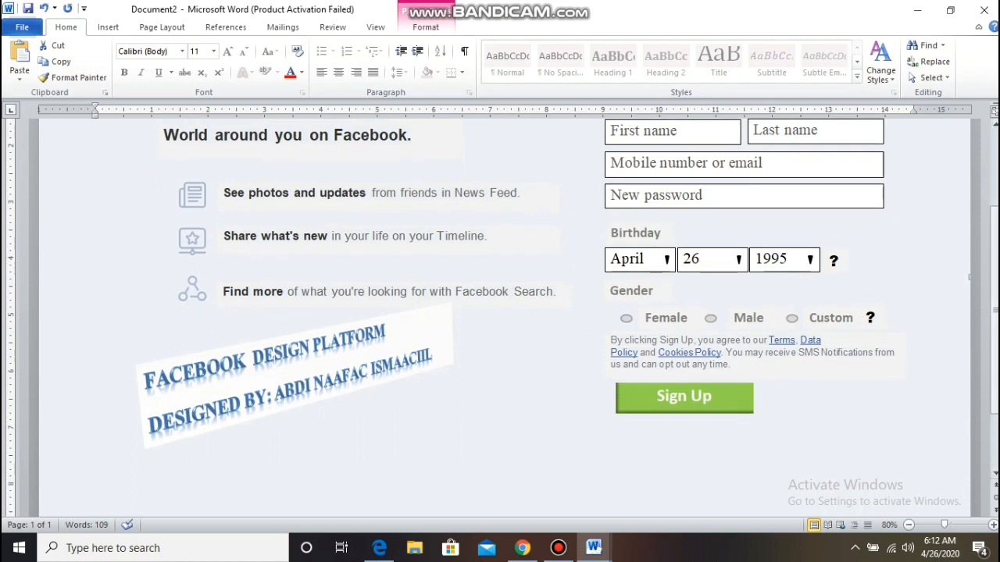
- Try moving the green Sign Up button slightly lower on the page, and undo the move
left_click(665, 396)
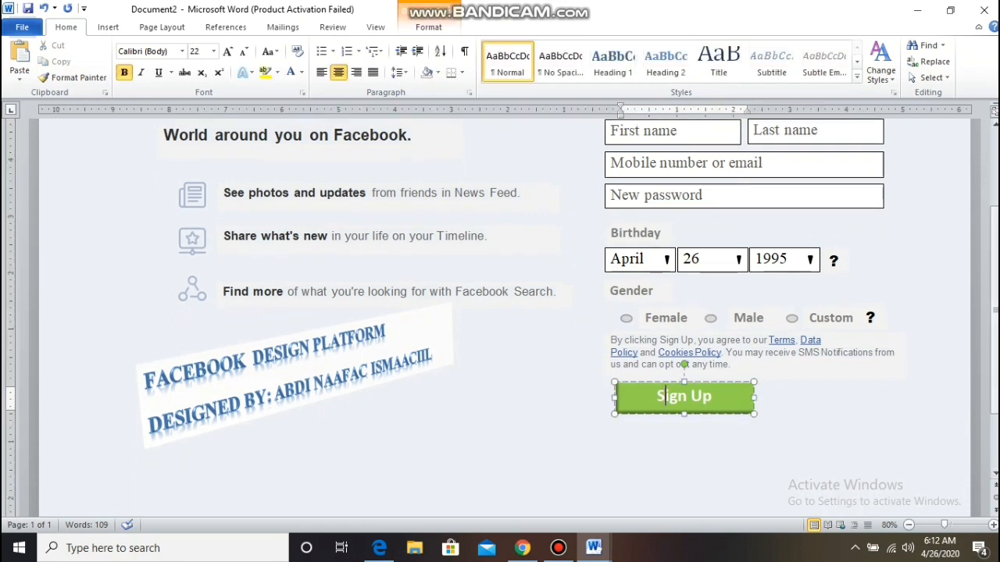
left_click_drag(684, 383, 700, 427)
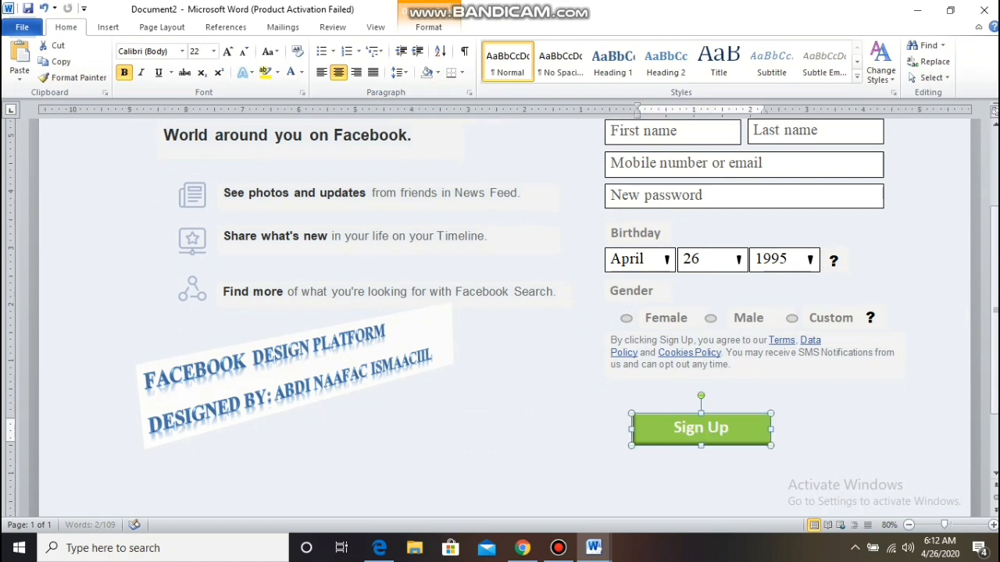
key("ctrl+z")
key("ctrl+z")
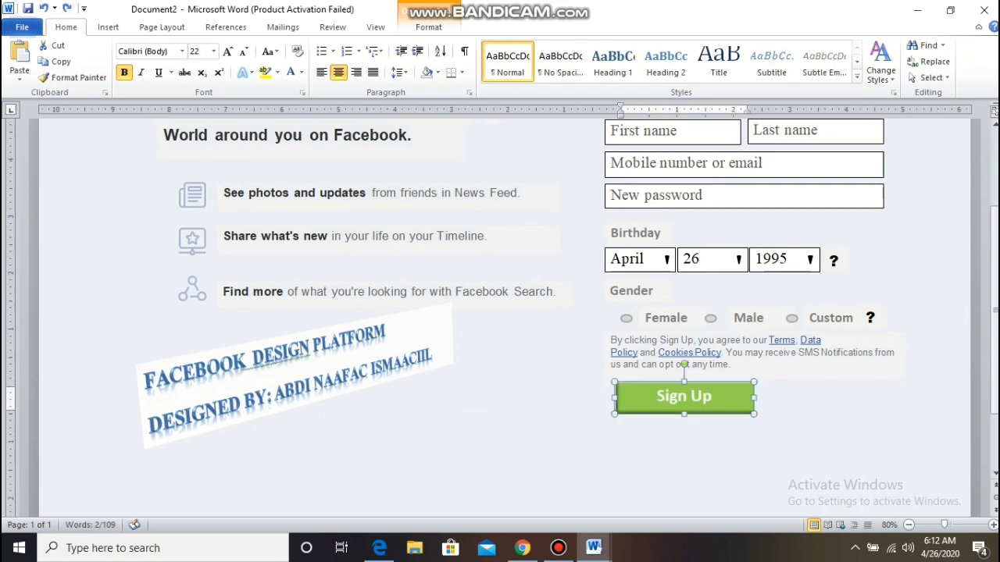
left_click(696, 455)
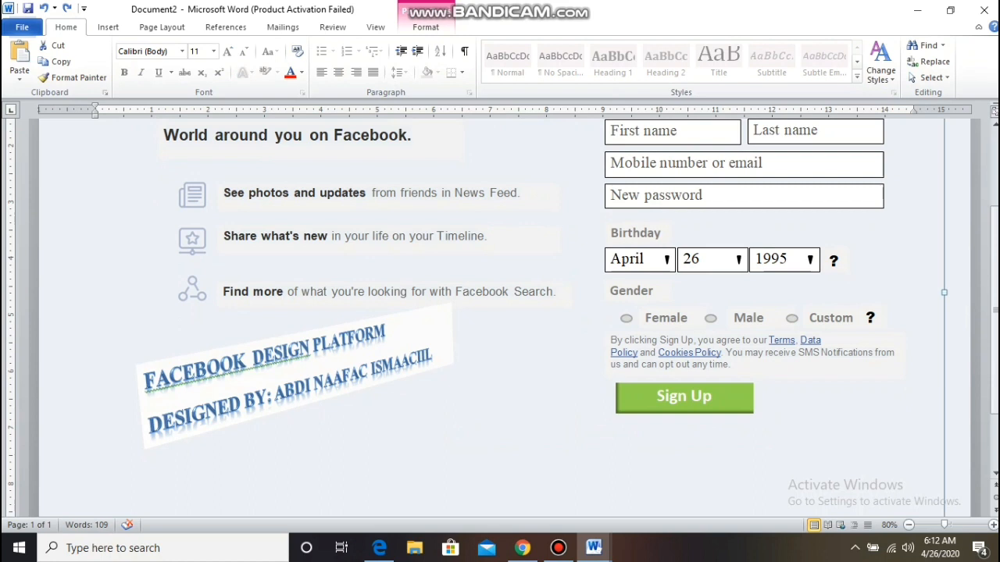
- Try moving the April birthday box out of the form to the empty area beneath the slanted title, and undo the move
left_click(675, 264)
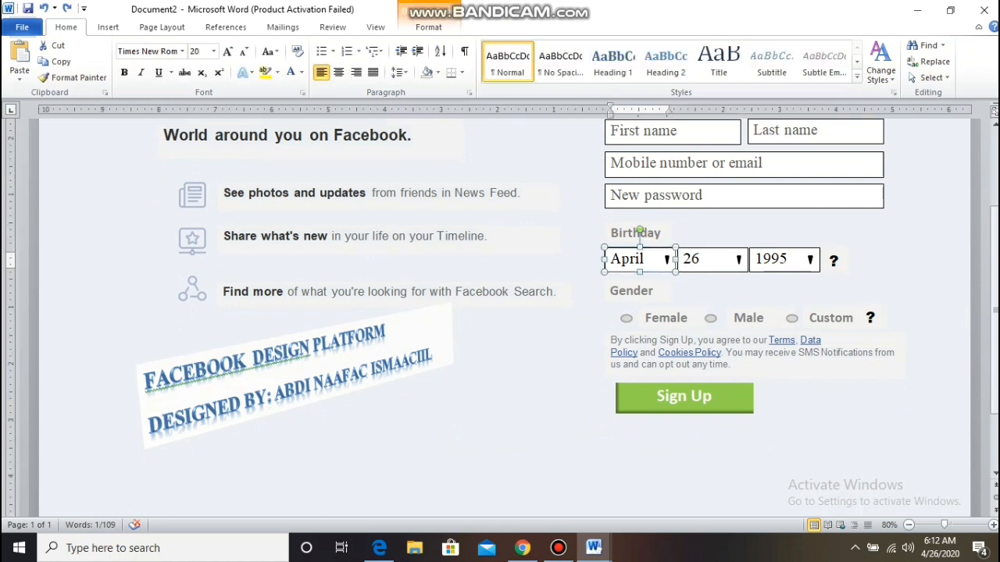
left_click_drag(675, 264, 478, 441)
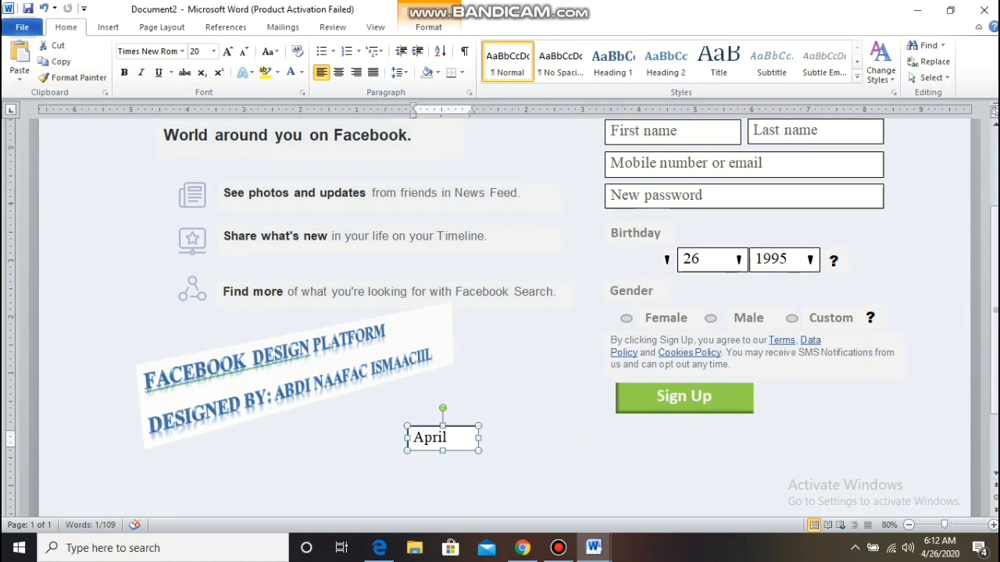
key("ctrl+z")
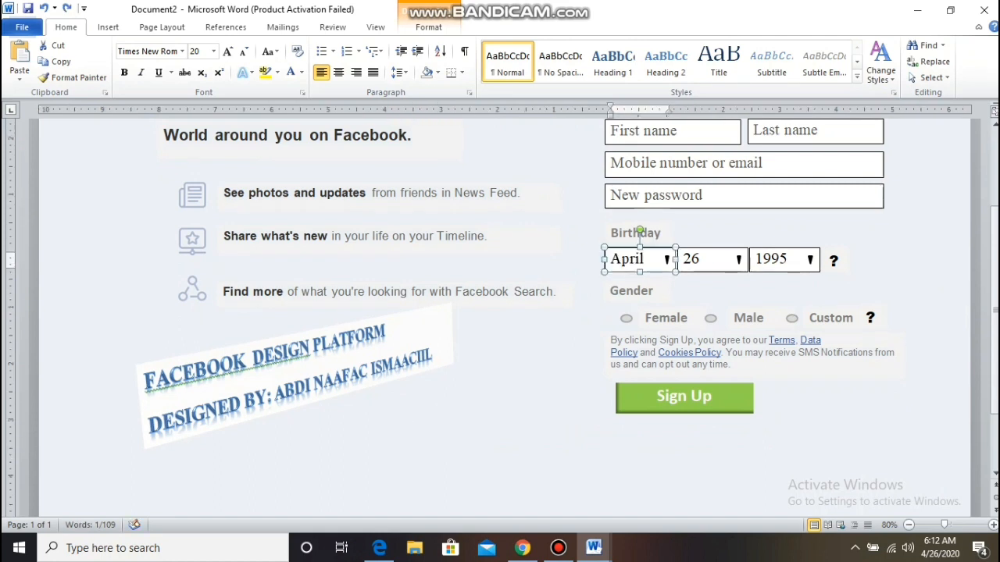
left_click(478, 441)
- Examine the separate objects of the design: the feature lines and their icons, the headline, the Facebook title and the e-mail box
left_click(193, 241)
left_click(289, 238)
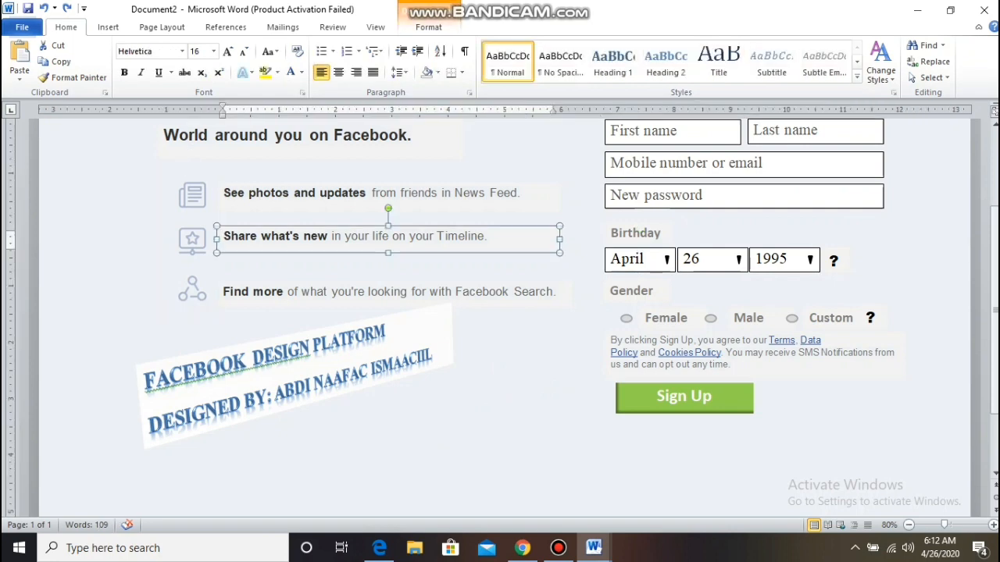
left_click(503, 292)
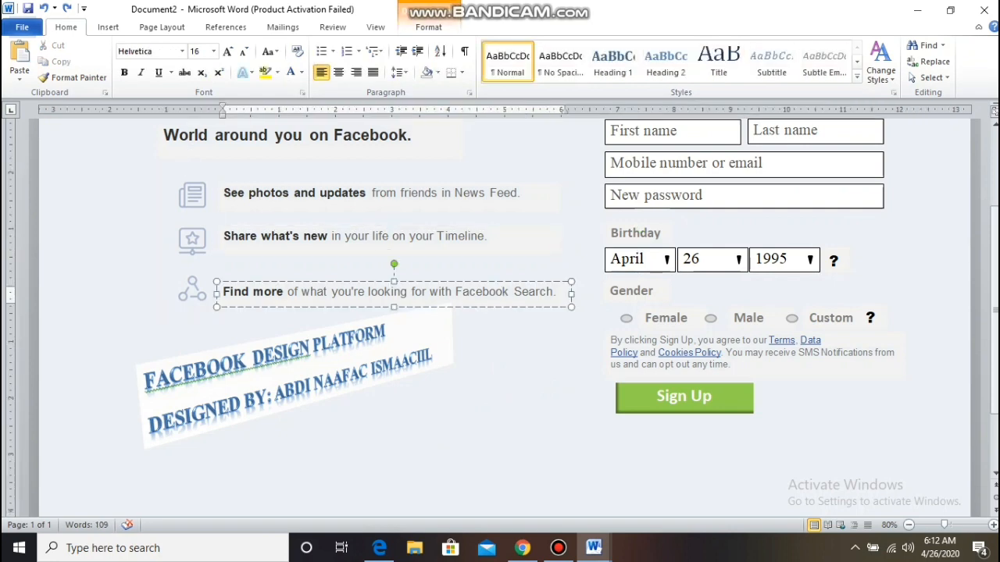
left_click(485, 193)
scroll(500, 313, "up", 4)
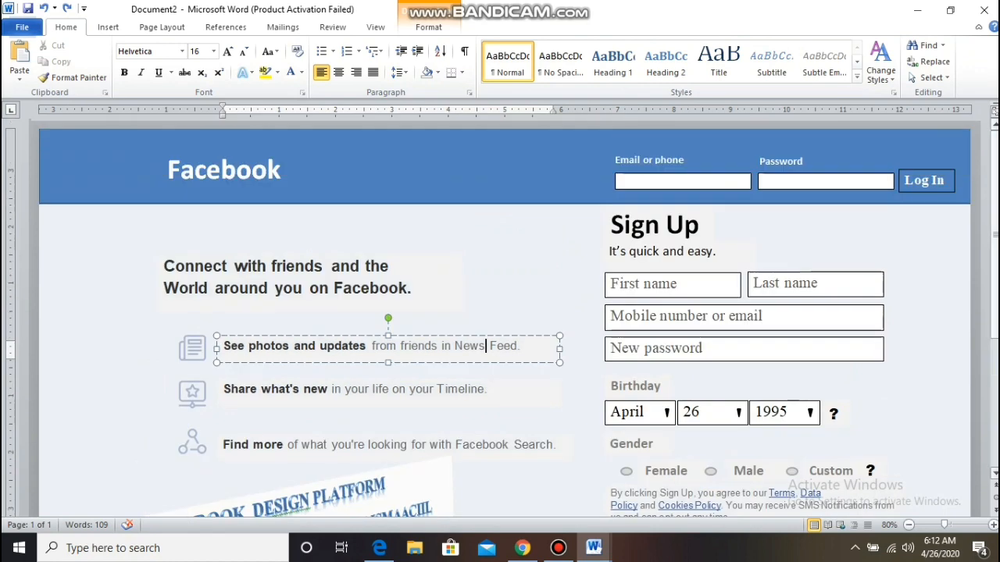
left_click(322, 265)
left_click(223, 170)
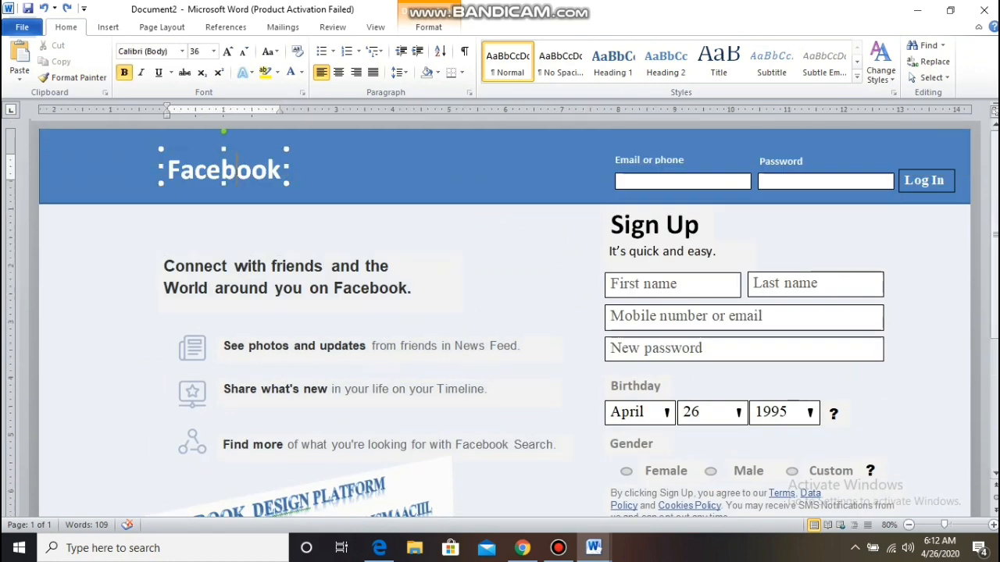
left_click(672, 181)
- Try moving the Log In box from the blue header to beside the "Connect with friends" headline, and undo the move
left_click(925, 185)
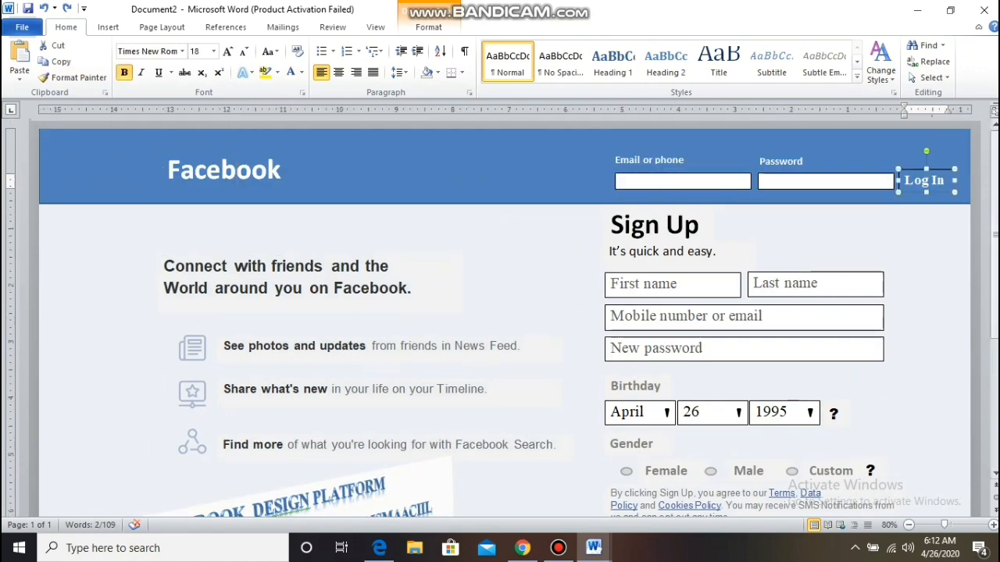
left_click_drag(914, 191, 477, 284)
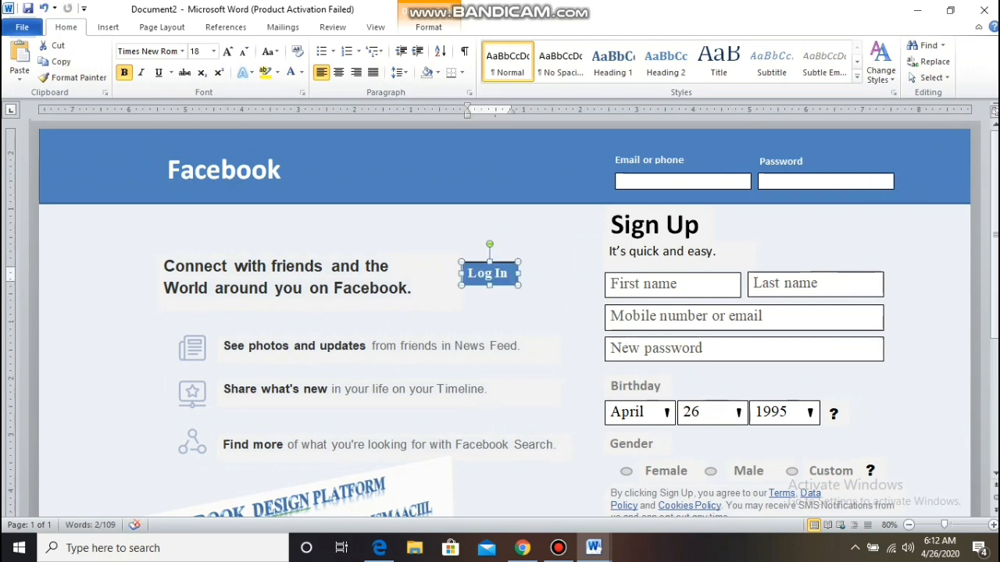
key("ctrl+z")
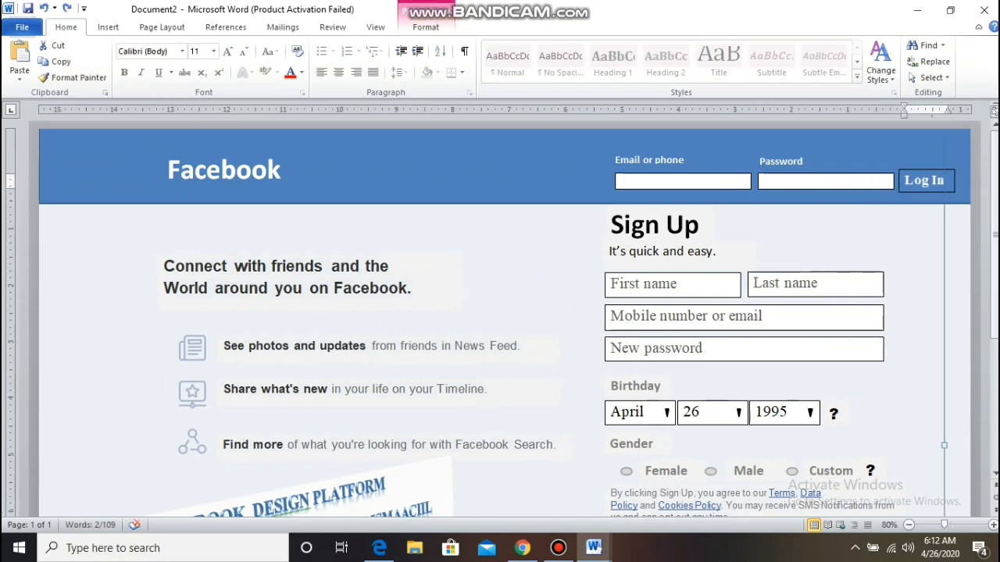
key("Escape")
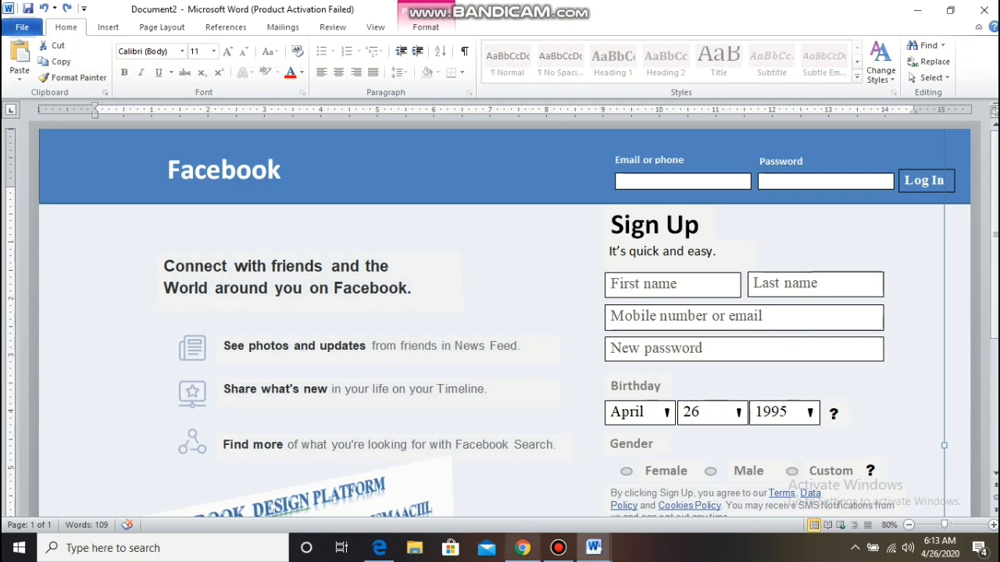
- Switch to the Facebook page in Chrome and examine the entry fields of its sign-up form
left_click(522, 547)
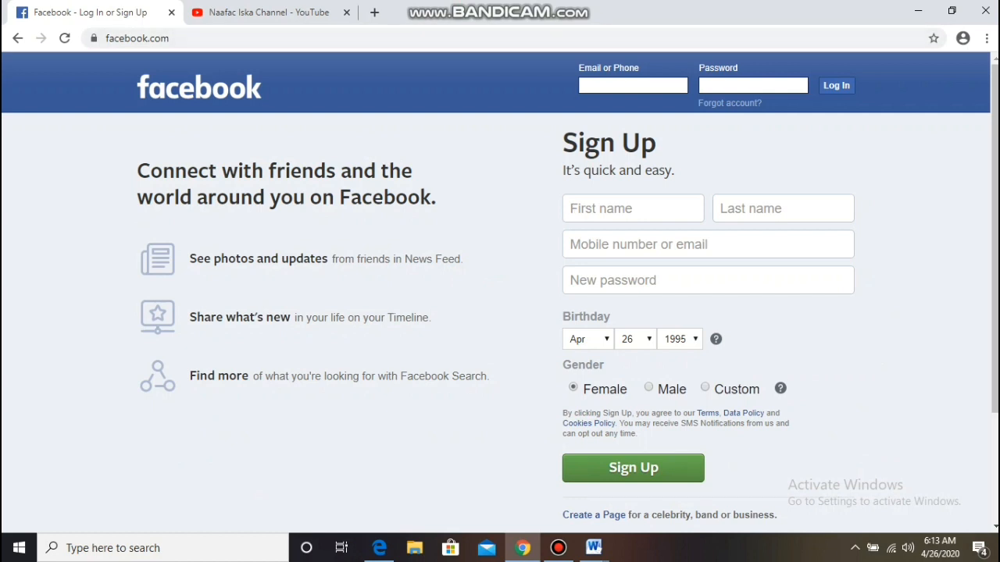
left_click(707, 281)
left_click_drag(708, 263, 187, 376)
left_click(708, 316)
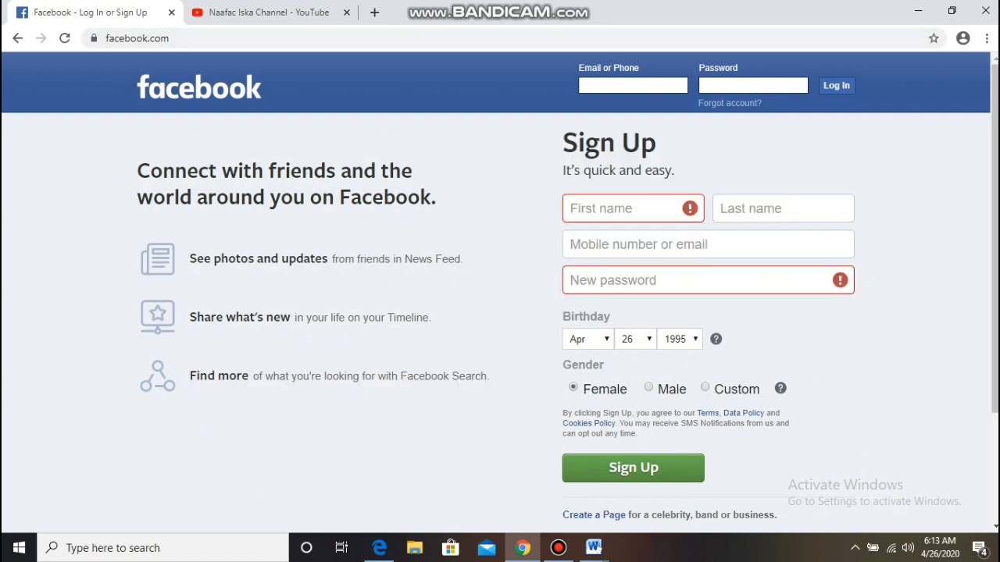
- Examine the birthday month choices of the sign-up form and close the list without changing the month
left_click(587, 339)
left_click(587, 339)
left_click(588, 339)
left_click(587, 339)
left_click(587, 339)
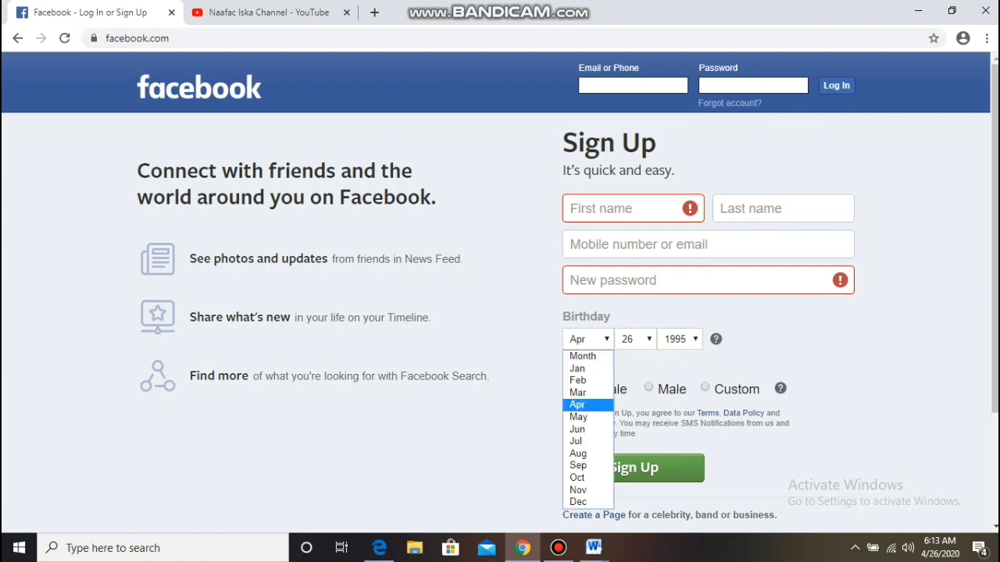
left_click(588, 339)
left_click(587, 339)
left_click(587, 339)
- Highlight the headline text from "with friends" through "on Facebook." on the Facebook page
left_click_drag(438, 198, 395, 198)
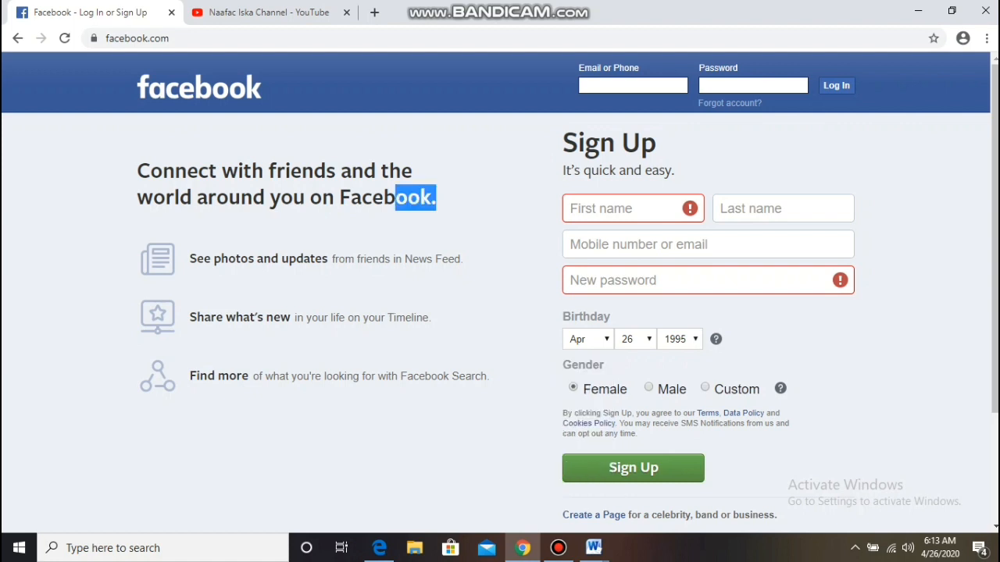
left_click(395, 199)
left_click_drag(237, 171, 437, 198)
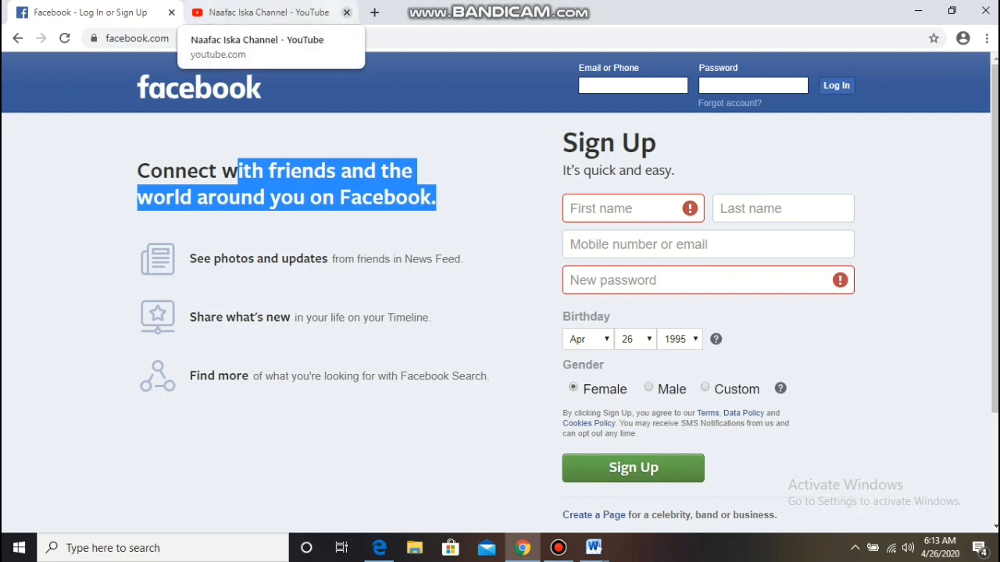
- Open fb.com in a new browser tab and submit the sign-up form with its fields left blank
left_click(374, 12)
type("fb")
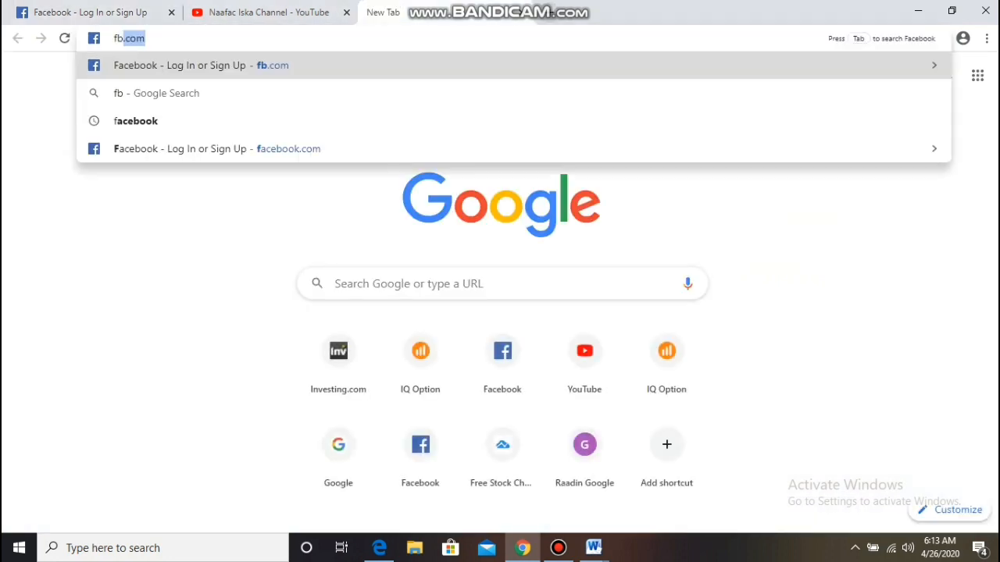
key("Return")
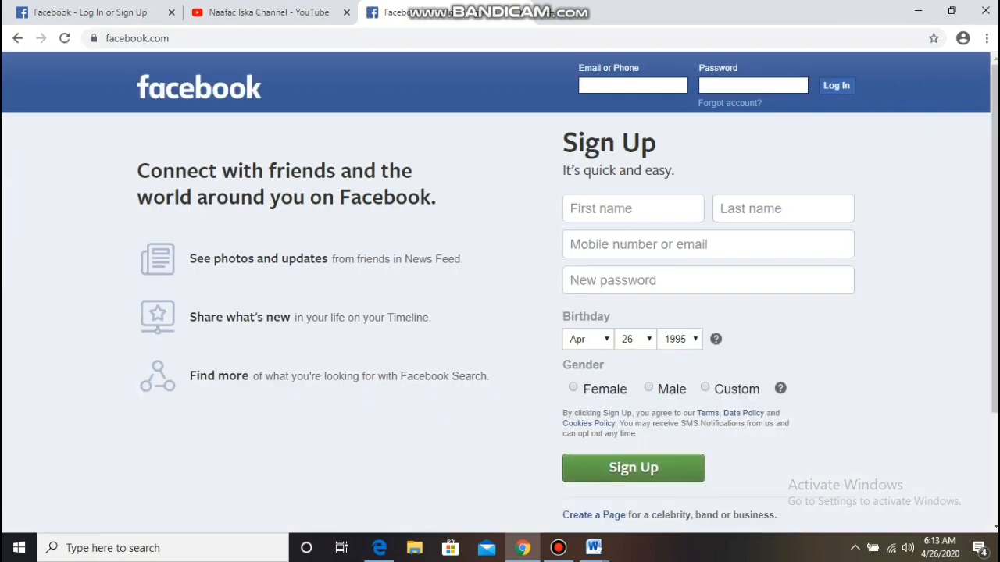
left_click(633, 467)
left_click(633, 469)
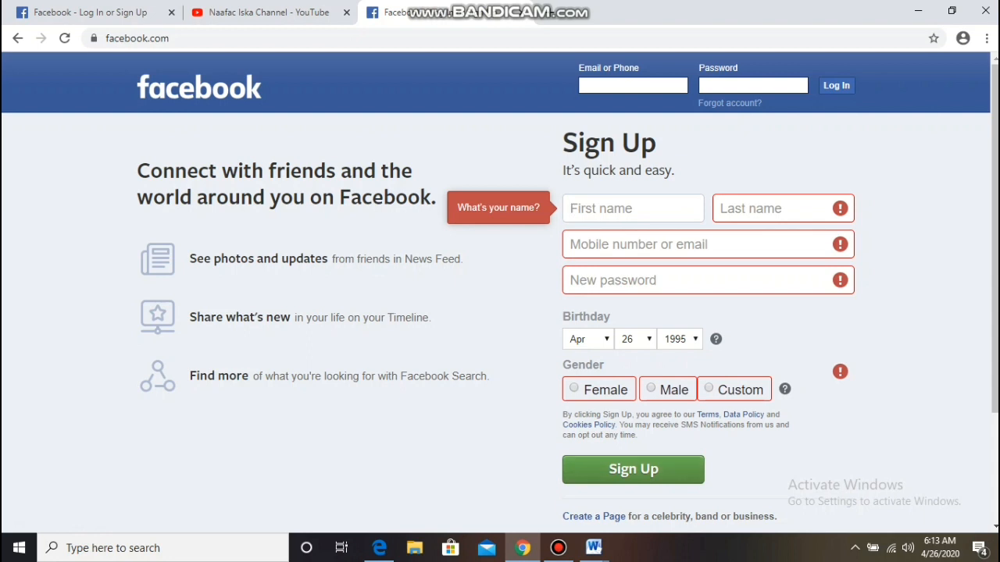
- Switch back to Document2 in Word and review the whole recreated Facebook page at a smaller zoom
left_click(593, 547)
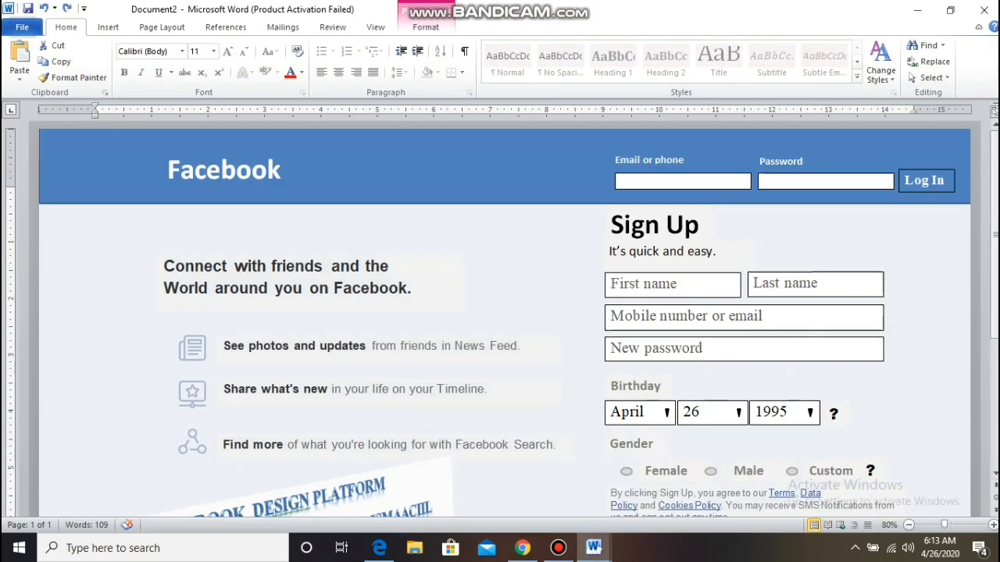
left_click(515, 489)
scroll(500, 313, "down", 1)
scroll(499, 312, "down", 3)
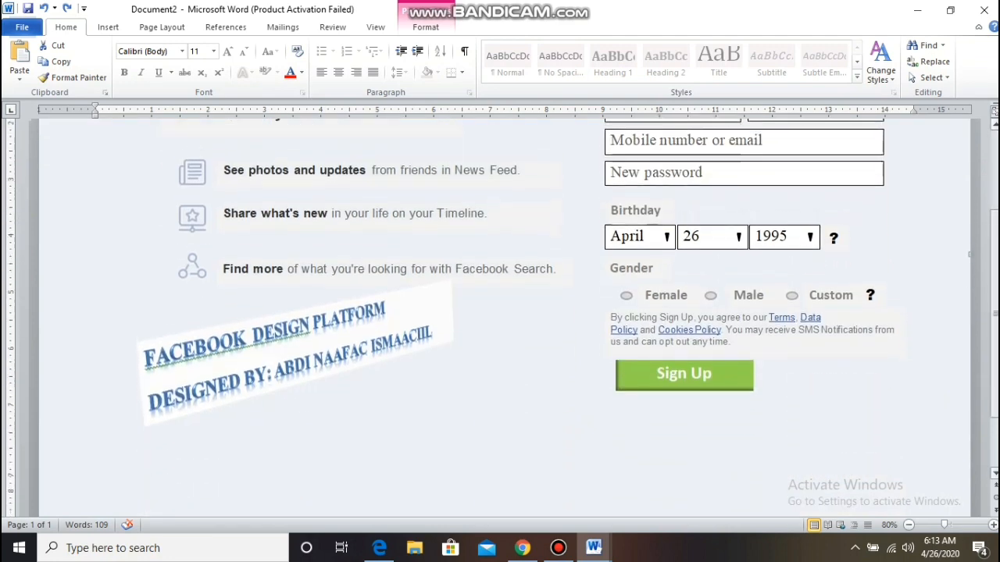
scroll(500, 313, "up", 4)
scroll(500, 312, "down", 4)
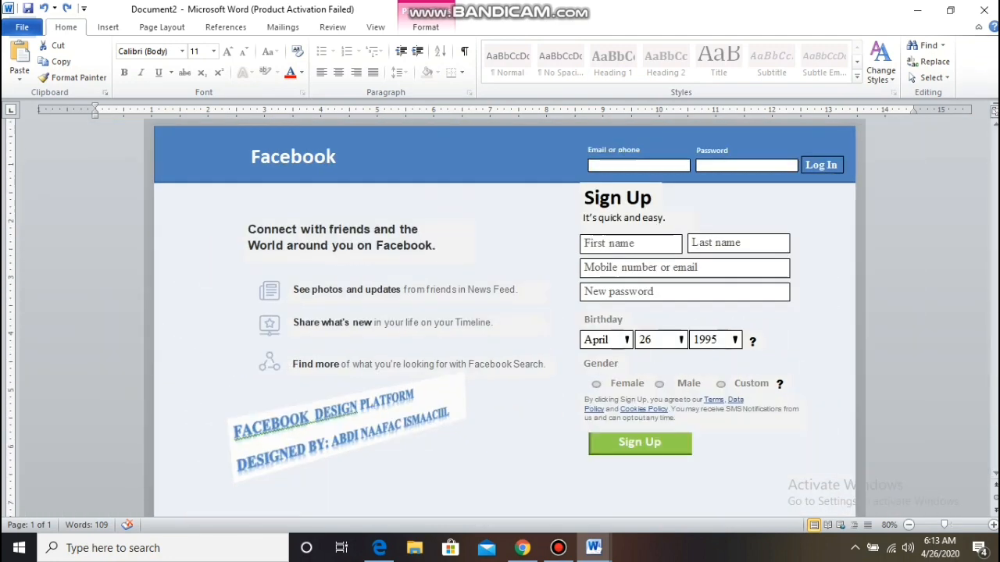
- Examine the recreated Facebook page in Document2 at several magnifications, finishing with the whole page at 50%
scroll(499, 312, "down", 2)
scroll(500, 313, "up", 2)
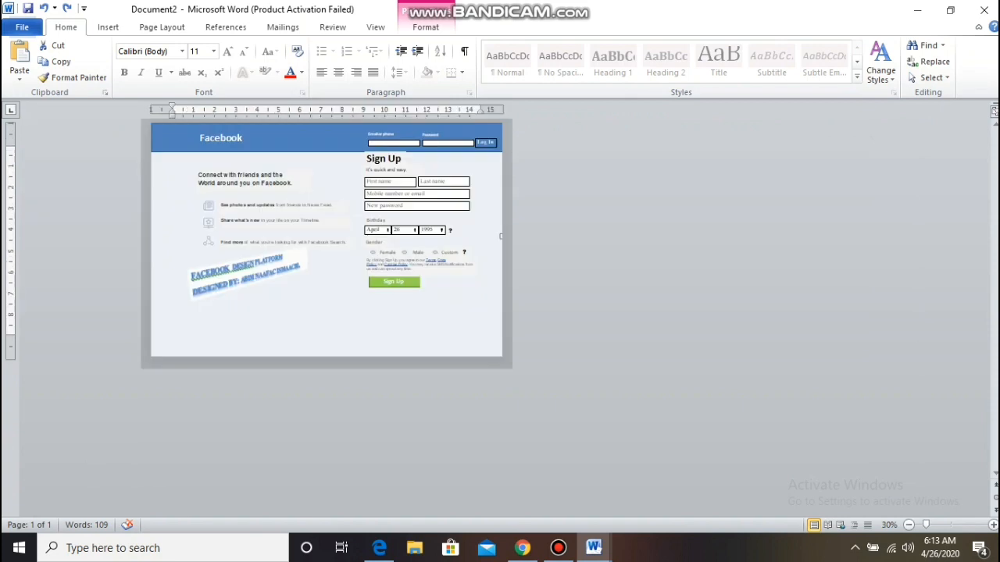
scroll(500, 313, "up", 2)
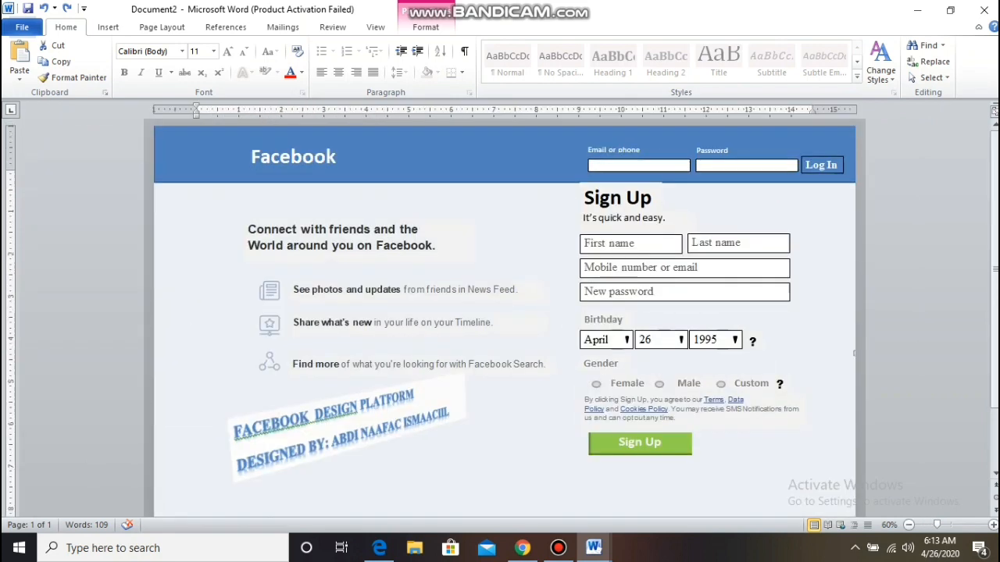
scroll(500, 313, "down", 1)
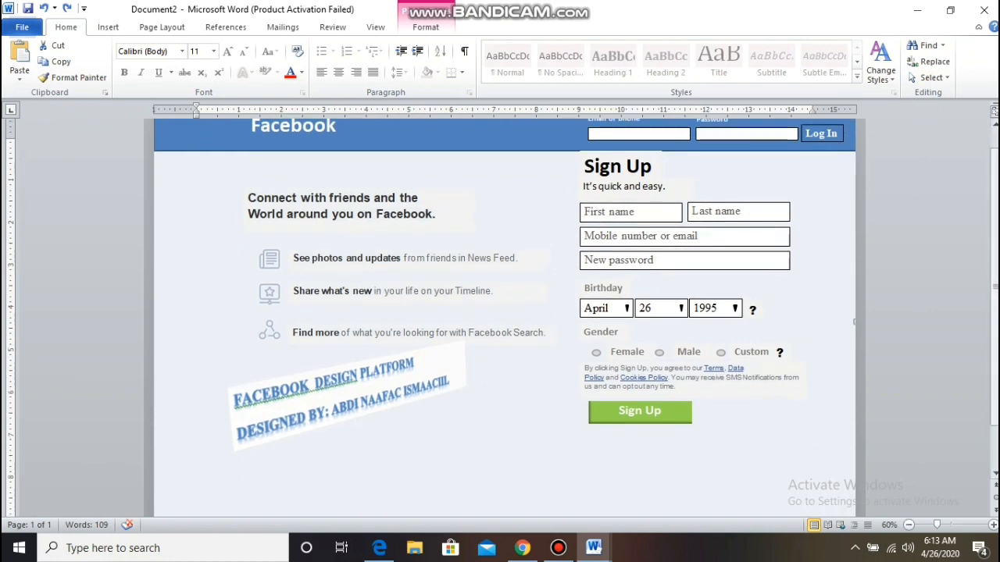
scroll(500, 312, "down", 1)
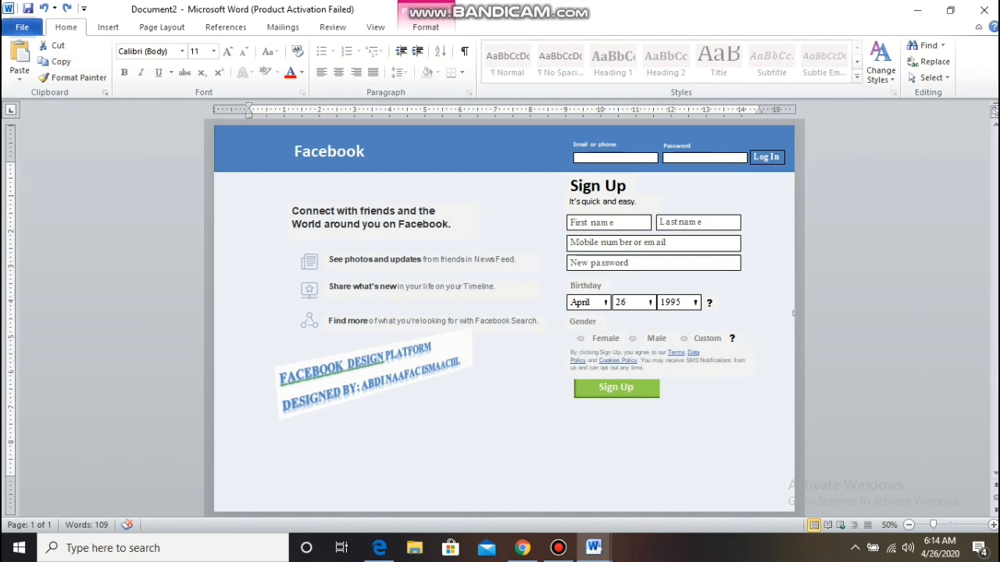
- Switch to the Facebook page in Chrome and view the full layout at 67% before returning to 100%
left_click(522, 548)
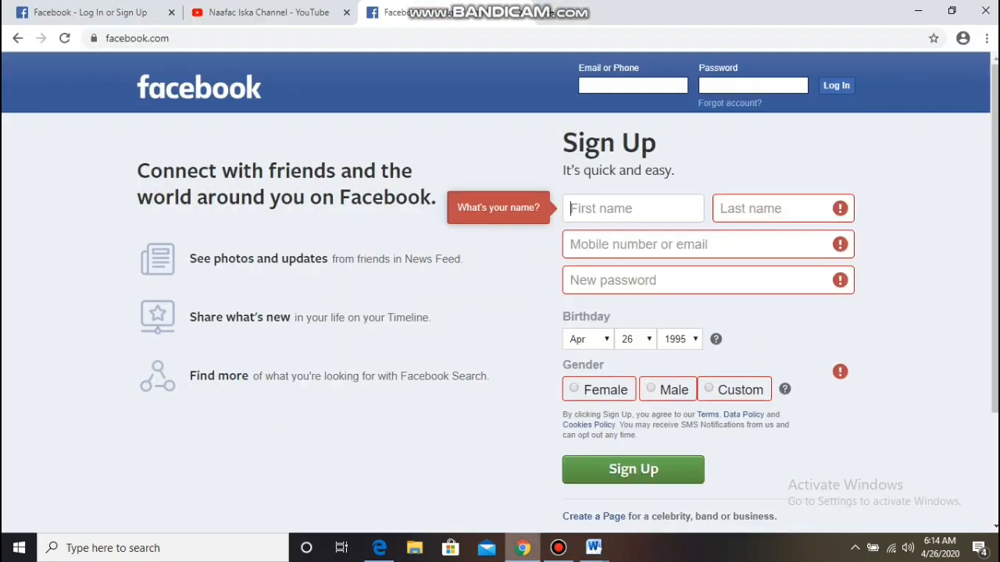
key("ctrl+minus")
key("ctrl+minus")
key("ctrl+minus")
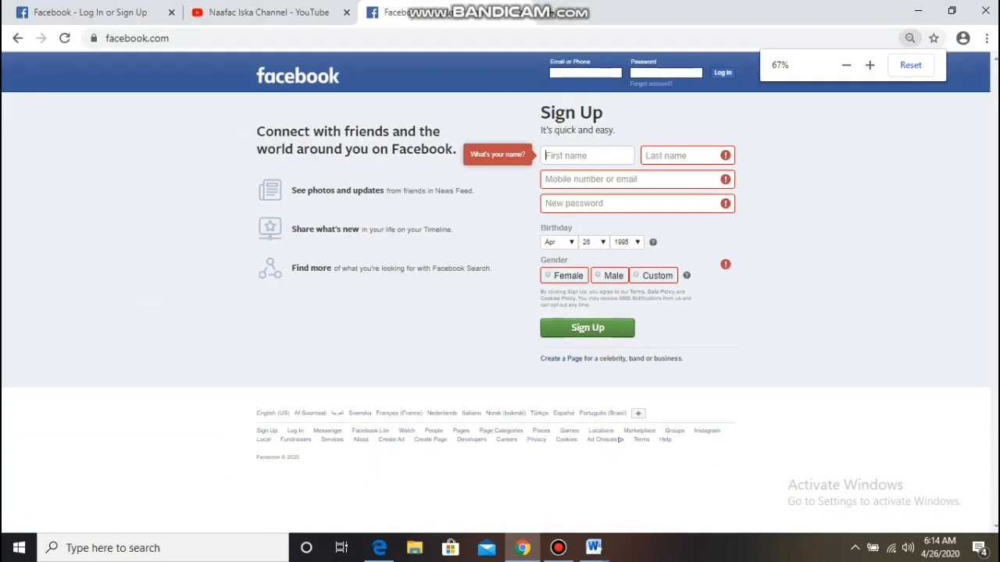
key("ctrl+plus")
key("ctrl+plus")
key("ctrl+plus")
key("ctrl+plus")
key("ctrl+plus")
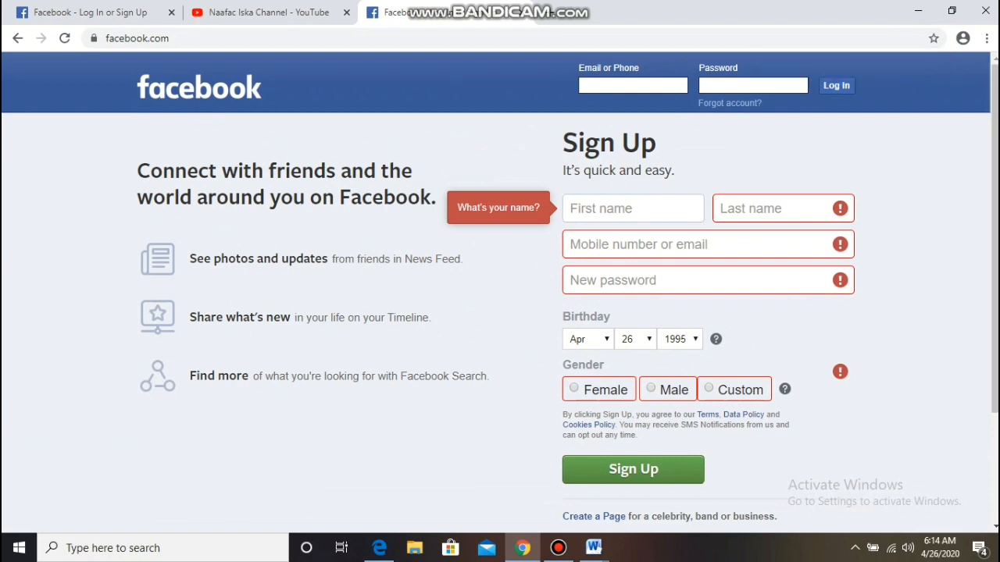
- Switch to Document3 in Word and colour the channel name line under the subscribe message red
mouse_move(594, 548)
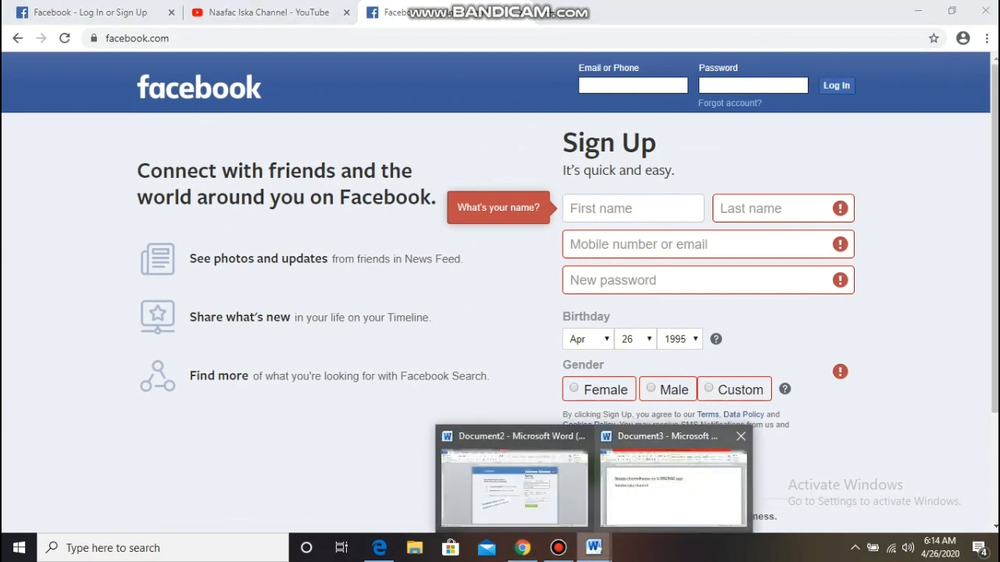
left_click(672, 477)
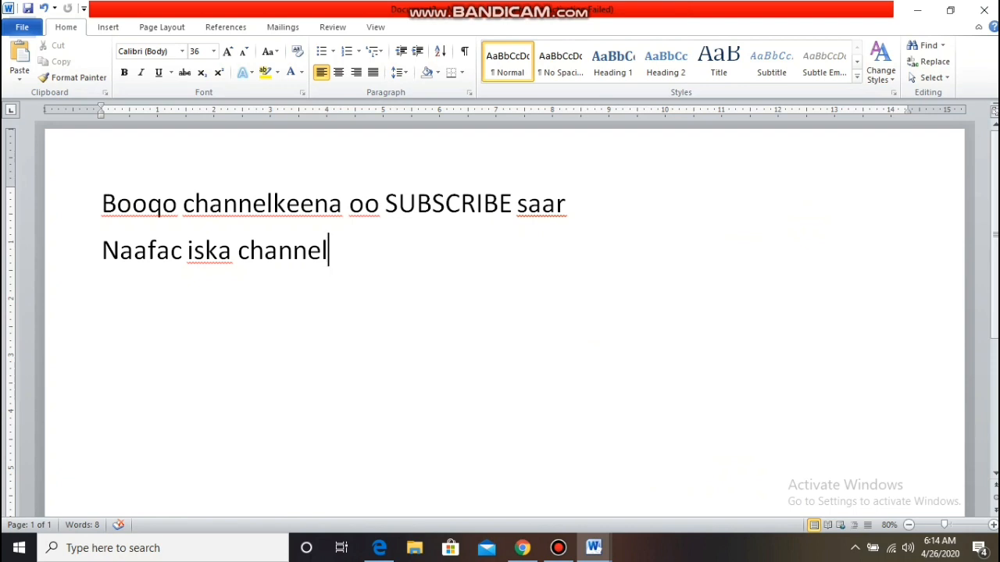
key("Home")
key("shift+End")
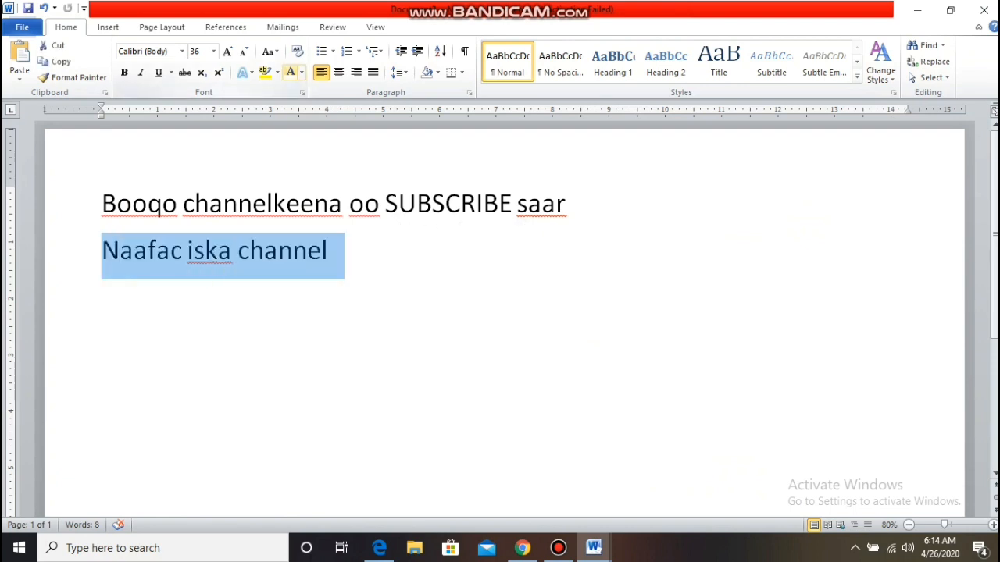
left_click(302, 72)
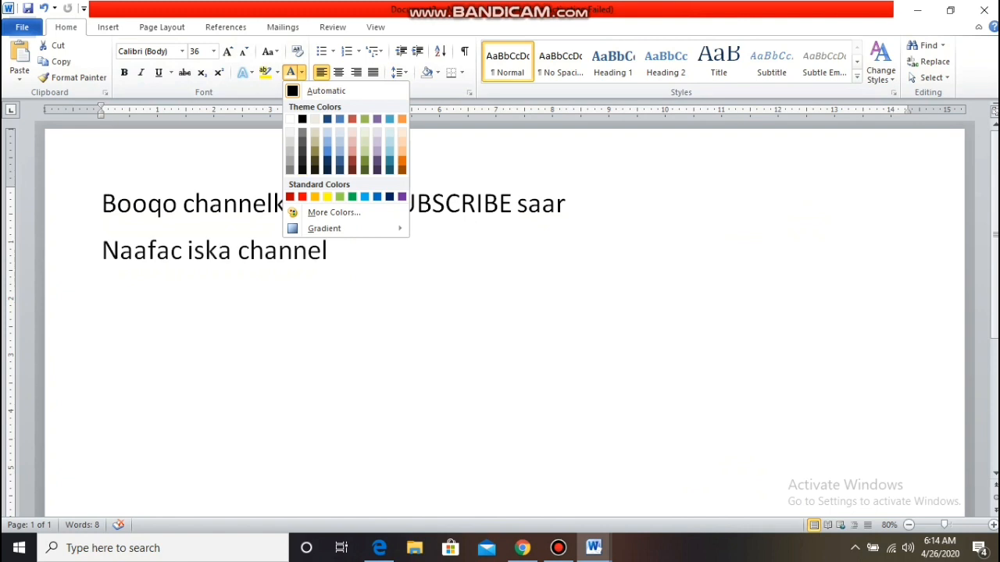
left_click(302, 196)
left_click(183, 252)
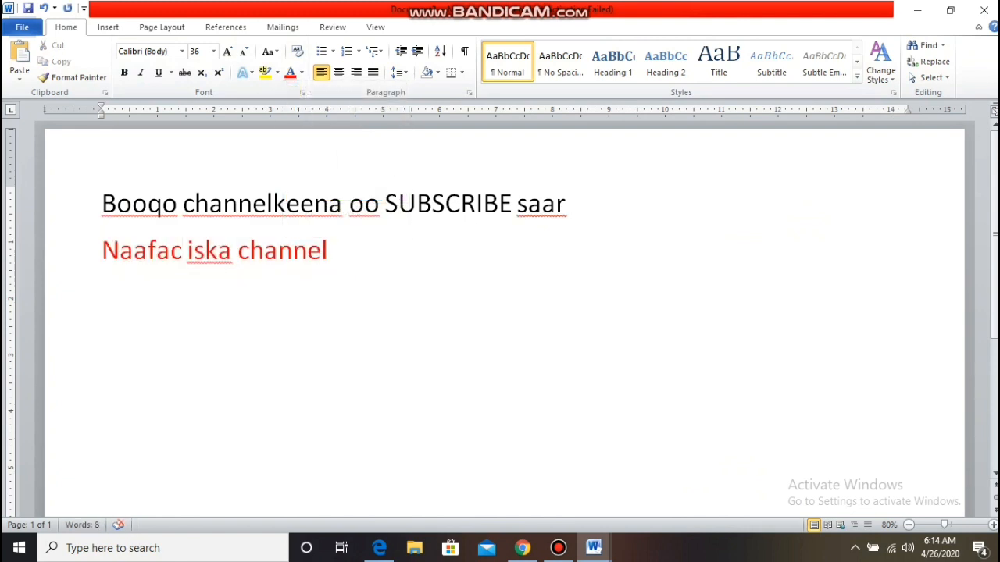
- Underline the red channel name line and clear the selection
left_click(328, 251)
left_click_drag(103, 250, 344, 254)
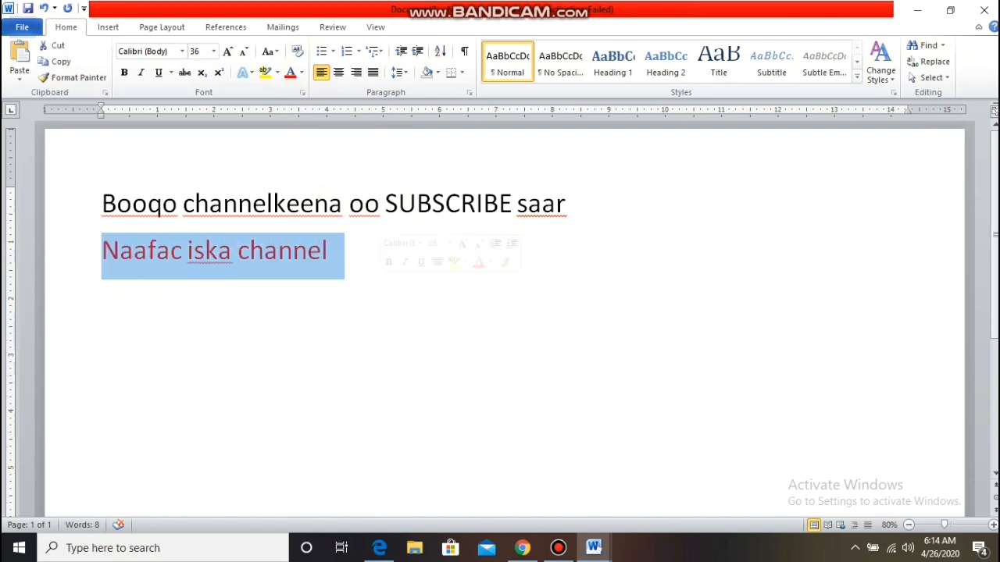
left_click(159, 72)
left_click(323, 251)
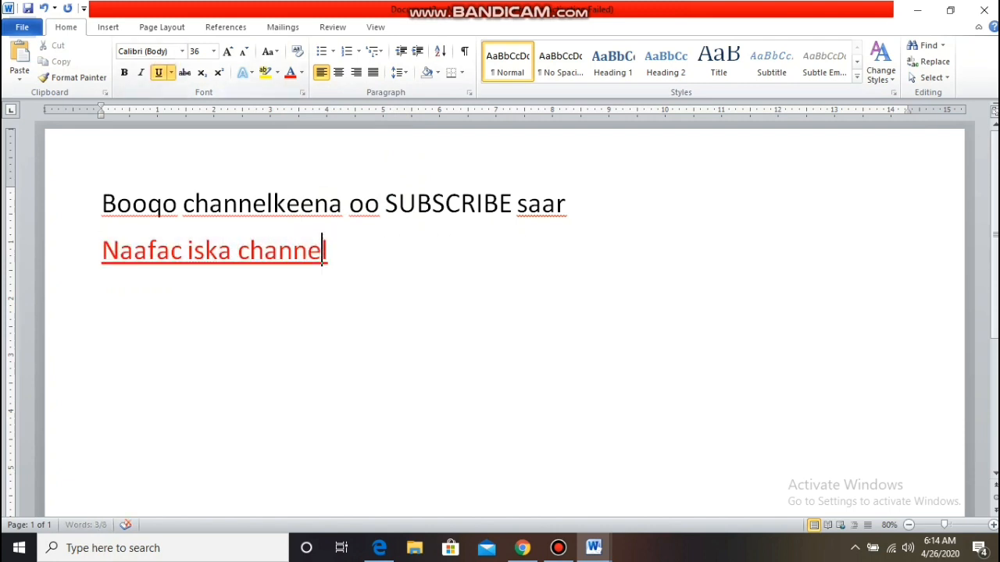
left_click(329, 251)
left_click(573, 204)
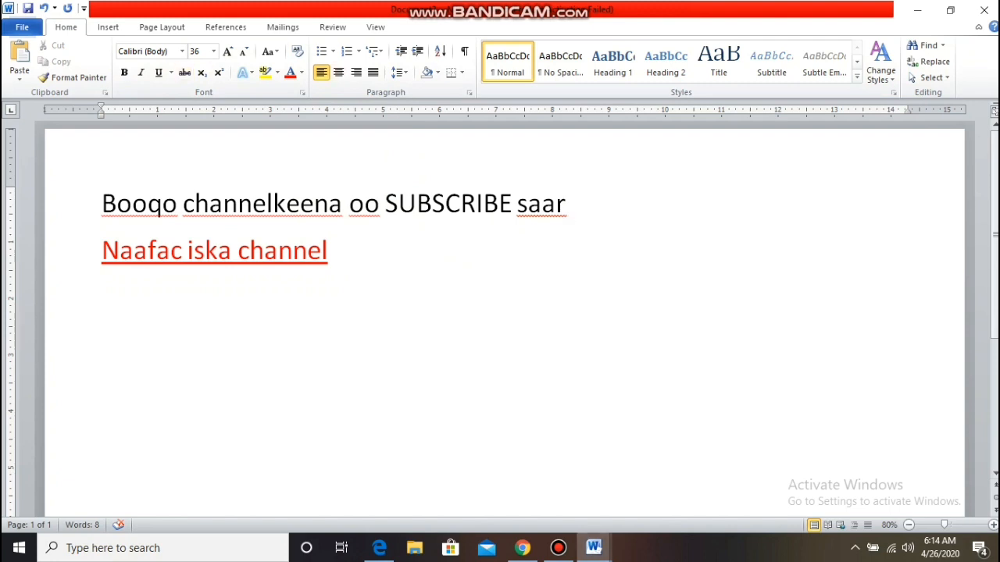
- Switch to Document2 in Word and inspect the recreated Facebook page at 80%
mouse_move(593, 548)
left_click(514, 480)
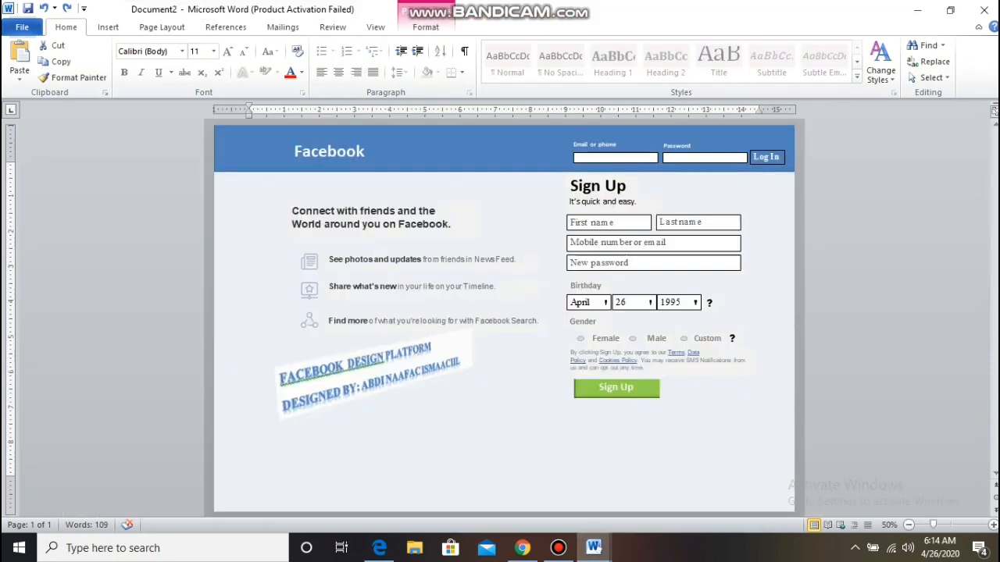
scroll(504, 312, "up", 2)
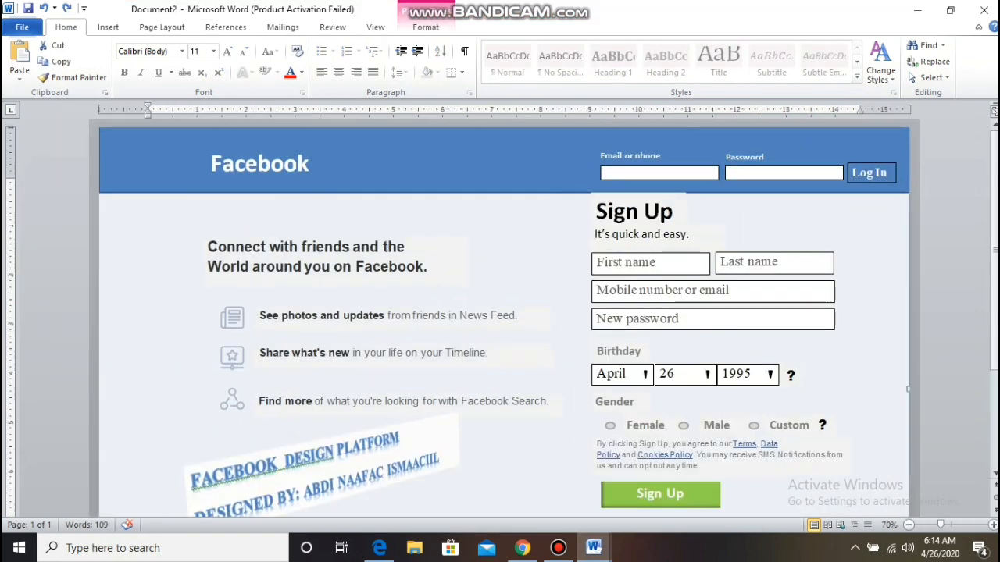
scroll(504, 313, "up", 1)
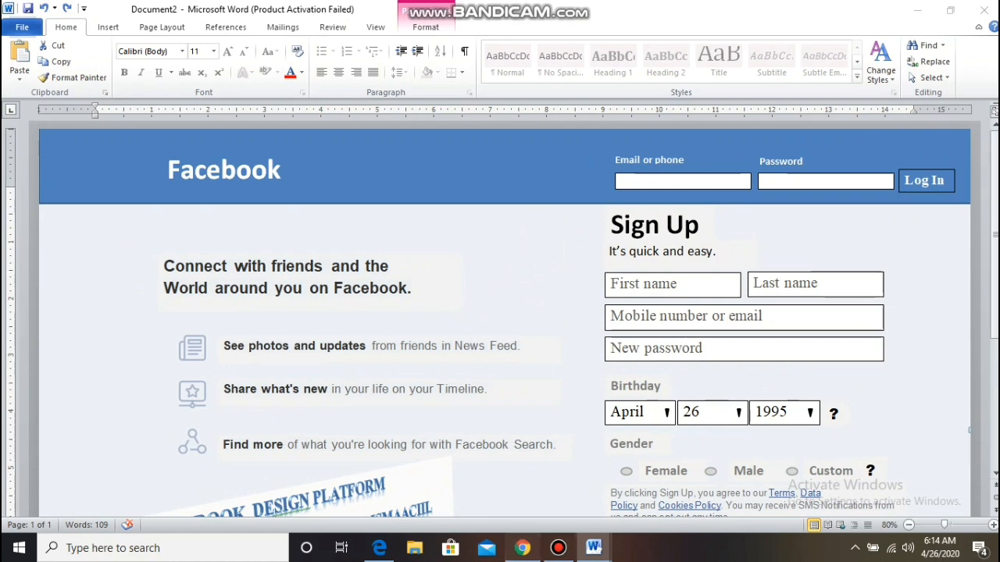
- Return to the Facebook page in Chrome and point out the Email or Phone and Password login fields
left_click(523, 547)
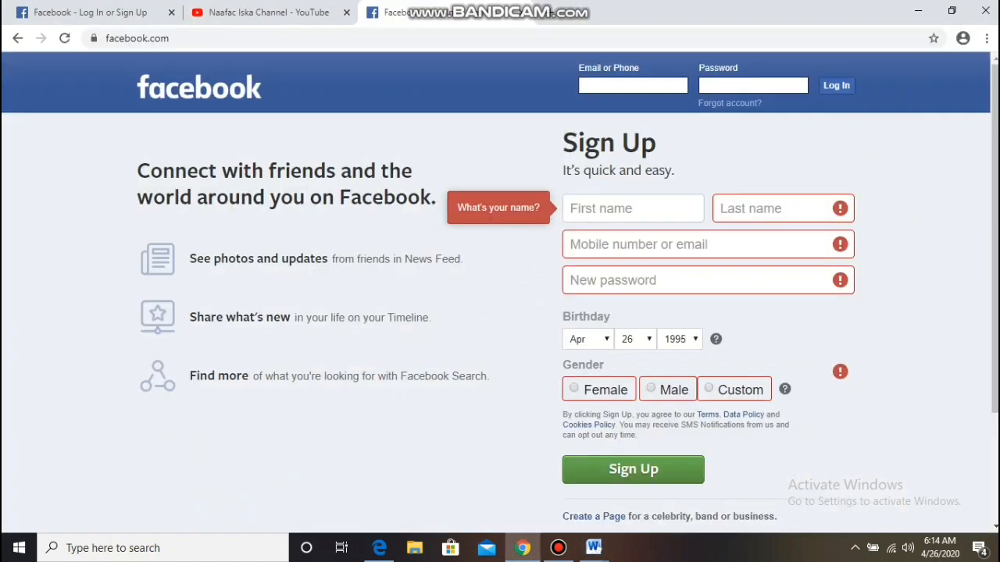
left_click(633, 86)
left_click(753, 86)
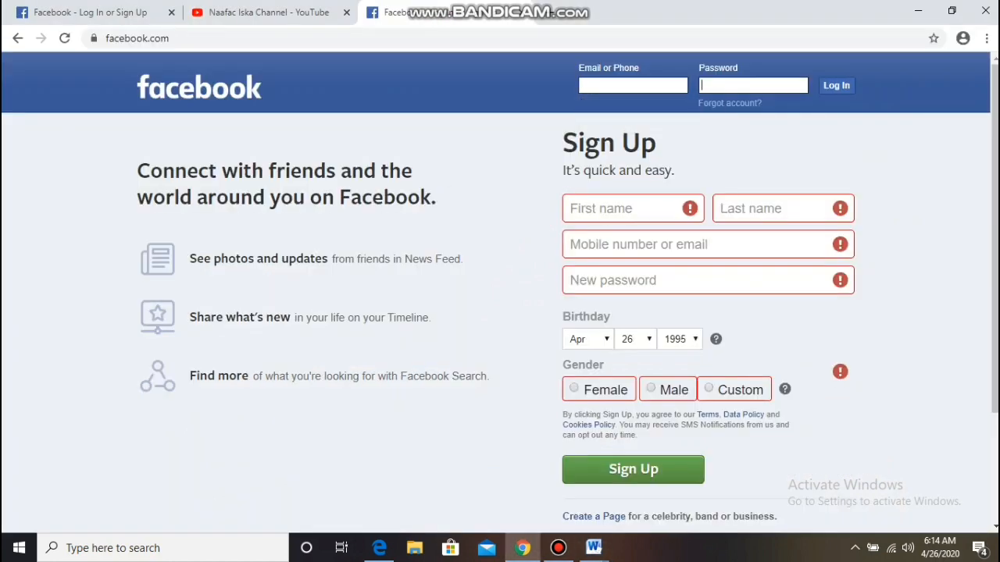